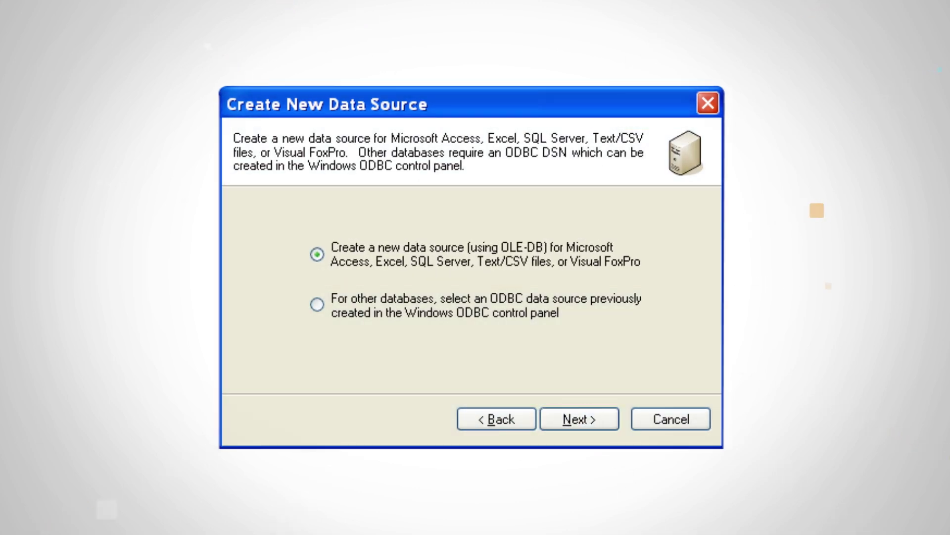
- Choose Text/CSV File as the data provider and accept the My Documents file location with the first row as header
{"action": "left_click", "coordinate": [551, 286]}
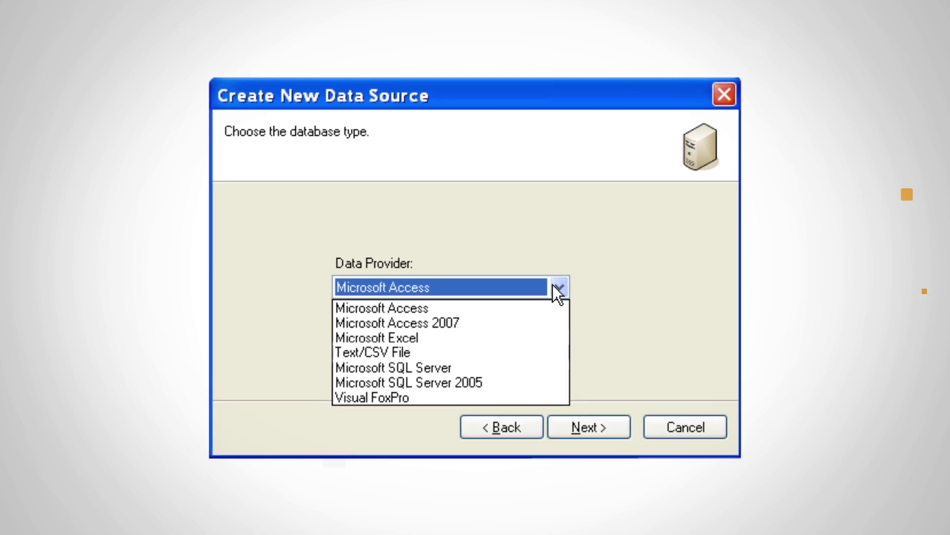
{"action": "left_click", "coordinate": [556, 352]}
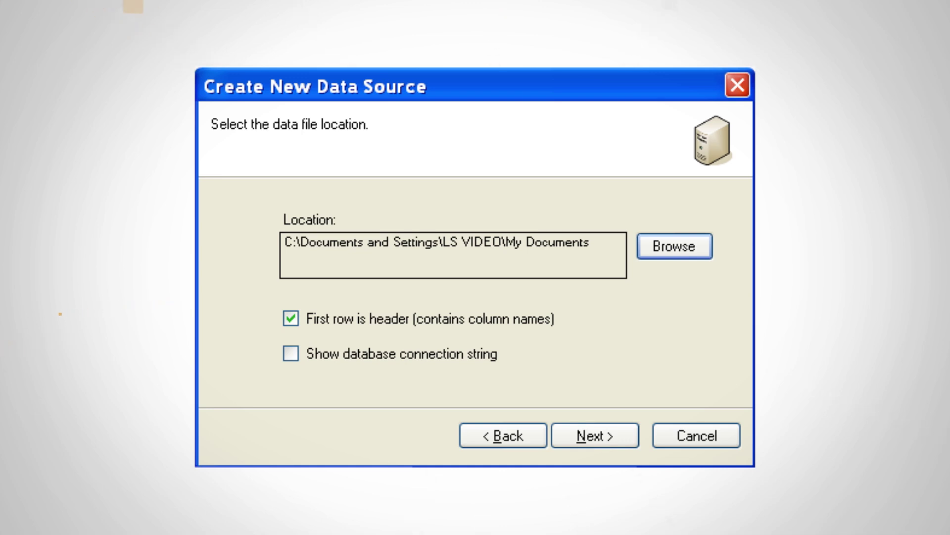
{"action": "left_click", "coordinate": [594, 436]}
- Name the new data source "Website Orders" and continue
{"action": "type", "text": "Website"}
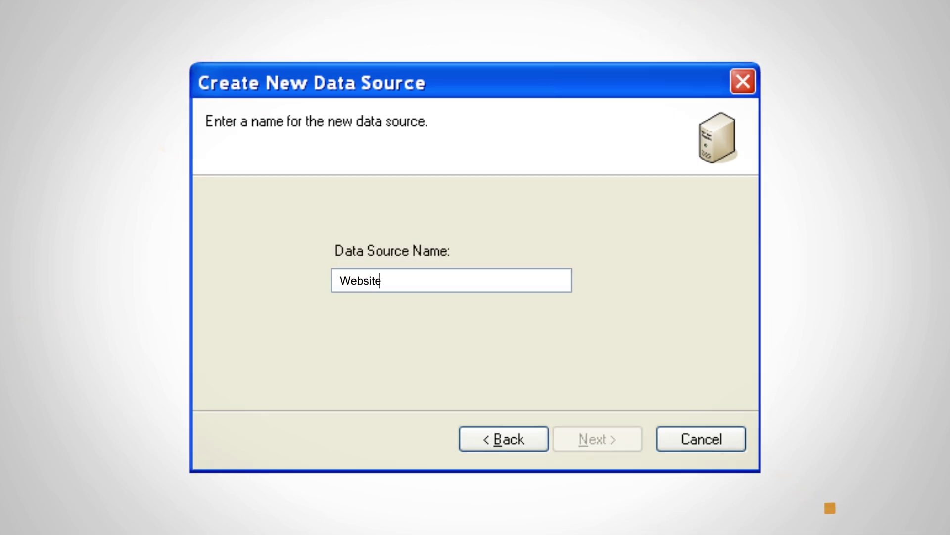
{"action": "type", "text": " Orders"}
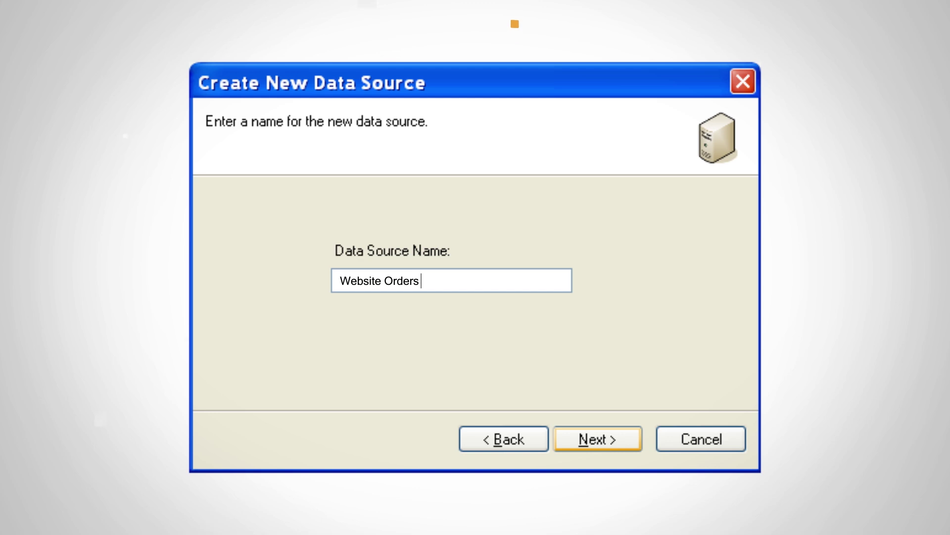
{"action": "left_click", "coordinate": [598, 441]}
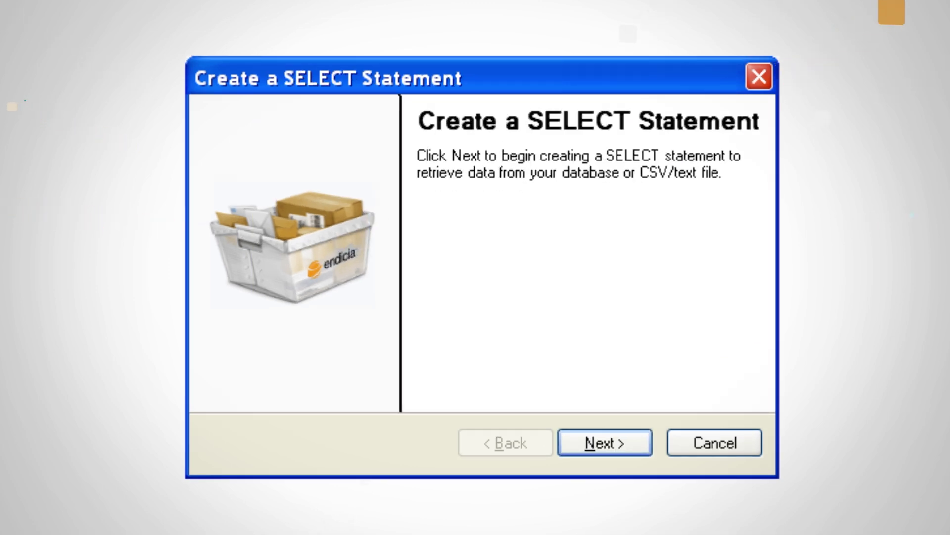
- Start the SELECT statement setup and choose WebsiteOrders#csv as the table to retrieve data from
{"action": "left_click", "coordinate": [613, 452]}
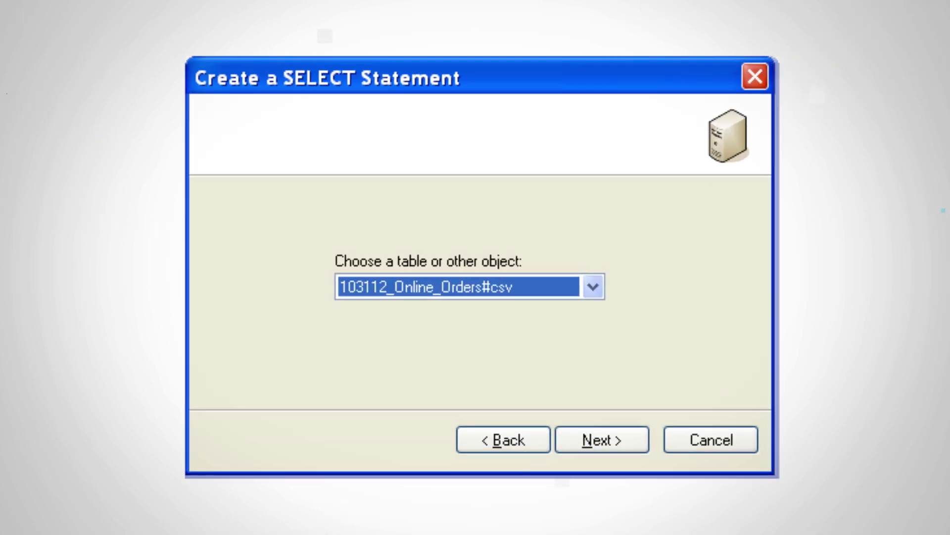
{"action": "left_click", "coordinate": [591, 290]}
{"action": "left_click", "coordinate": [585, 325]}
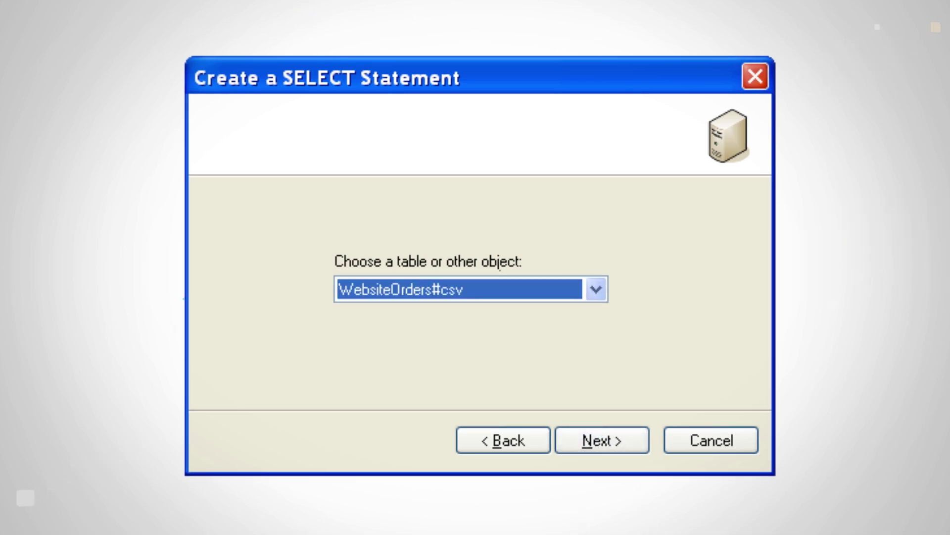
{"action": "key", "text": "Return"}
- Choose ORDER_ID as the Order Number field and complete the SELECT statement setup
{"action": "left_click", "coordinate": [602, 290]}
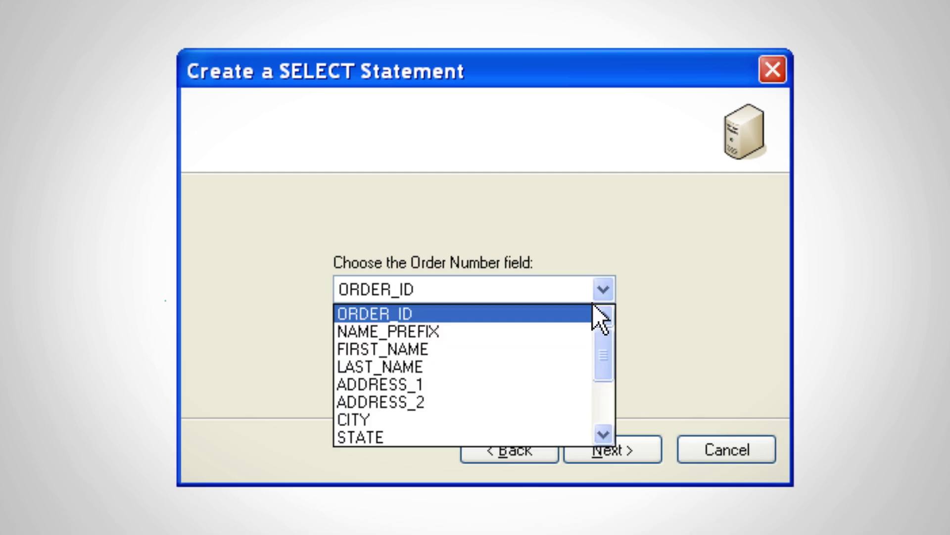
{"action": "key", "text": "Return"}
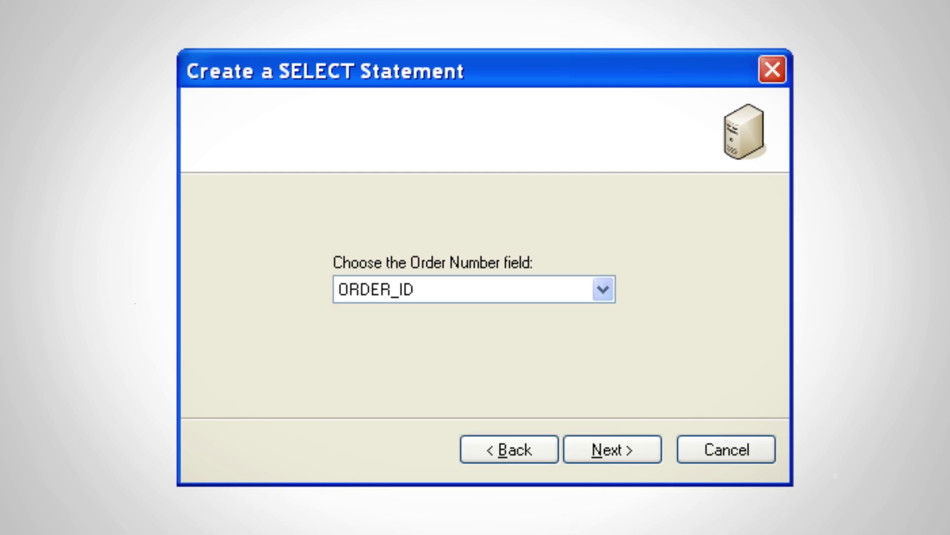
{"action": "key", "text": "Return"}
{"action": "left_click", "coordinate": [731, 451]}
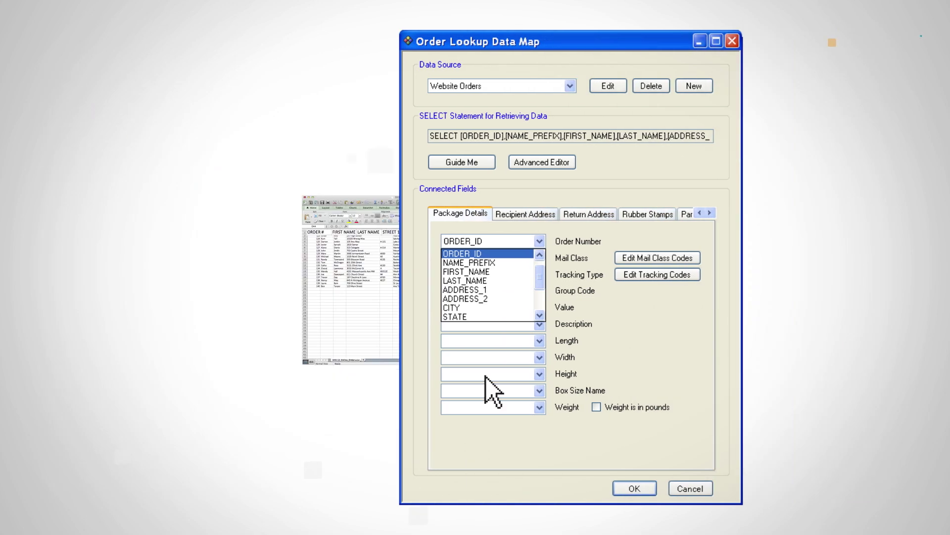
- In the recipient address mapping, connect Name to FIRST_NAME and Last Name to LAST_NAME
{"action": "left_click", "coordinate": [671, 214]}
{"action": "left_click", "coordinate": [685, 241]}
{"action": "left_click", "coordinate": [428, 280]}
{"action": "left_click", "coordinate": [442, 257]}
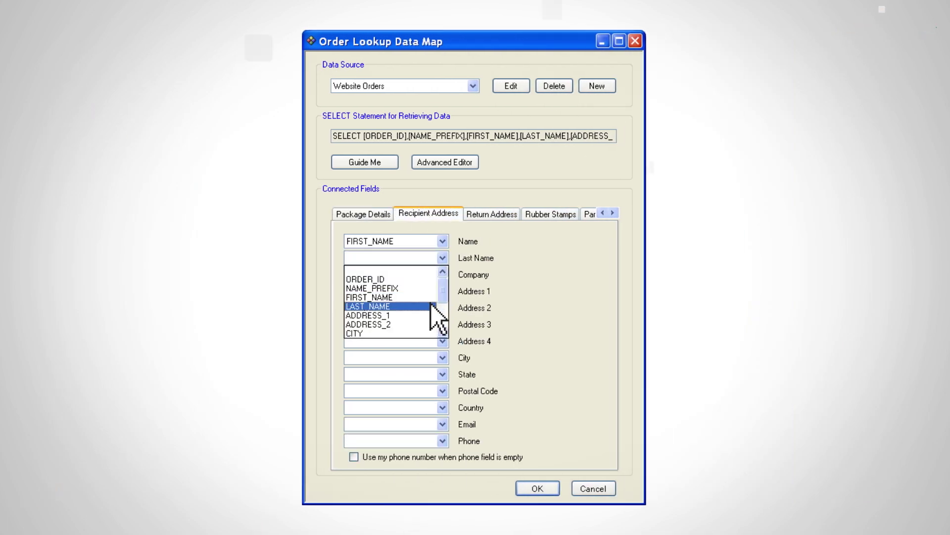
{"action": "left_click", "coordinate": [429, 306]}
- Connect the recipient's Address 1 to ADDRESS_1 and Address 2 to ADDRESS_2
{"action": "left_click", "coordinate": [442, 290]}
{"action": "left_click", "coordinate": [430, 347]}
{"action": "left_click", "coordinate": [442, 307]}
{"action": "left_click", "coordinate": [433, 374]}
- Connect the recipient's City to CITY, State to STATE and Postal Code to ZIP
{"action": "left_click", "coordinate": [442, 357]}
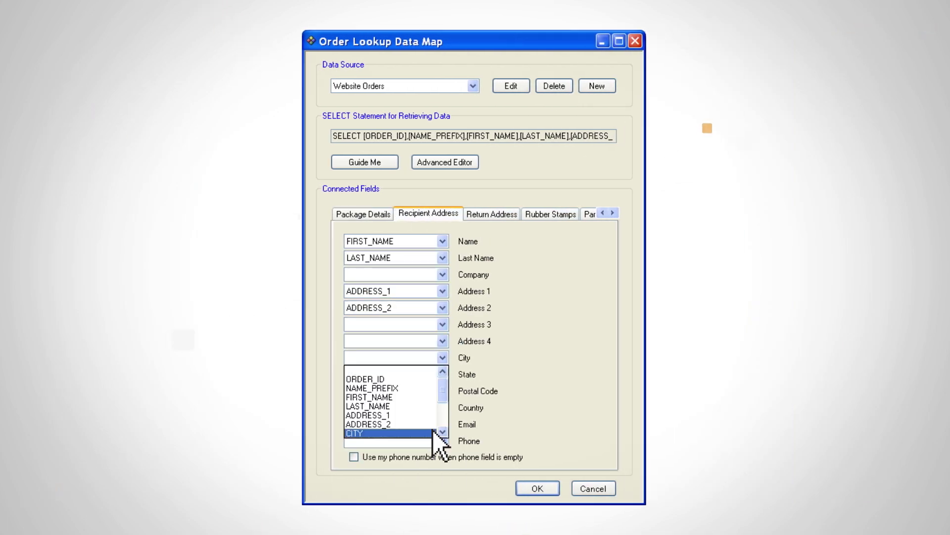
{"action": "left_click", "coordinate": [434, 434]}
{"action": "left_click", "coordinate": [442, 375]}
{"action": "left_click", "coordinate": [434, 416]}
{"action": "left_click", "coordinate": [442, 390]}
{"action": "left_click", "coordinate": [434, 426]}
- Connect the recipient's Email to EMAIL and open the column choices for Phone
{"action": "left_click", "coordinate": [442, 423]}
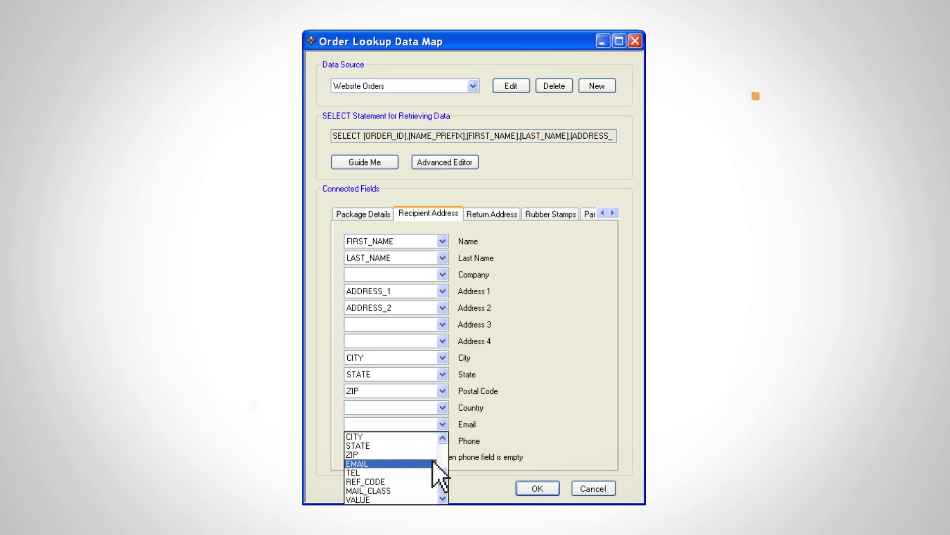
{"action": "left_click", "coordinate": [433, 463]}
{"action": "left_click", "coordinate": [442, 440]}
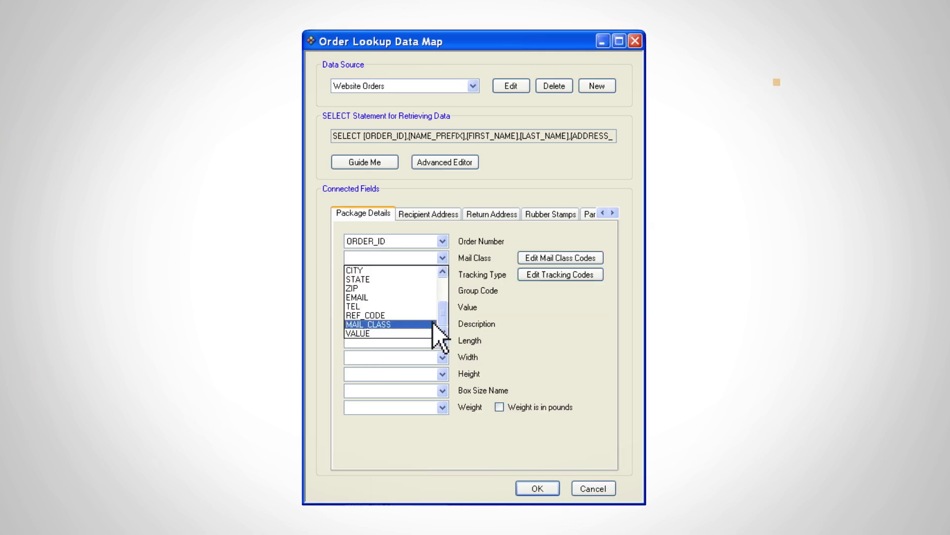
- In the package details mapping, connect Mail Class to MAIL_CLASS and Value to the VALUE column
{"action": "left_click", "coordinate": [431, 323]}
{"action": "left_click", "coordinate": [442, 307]}
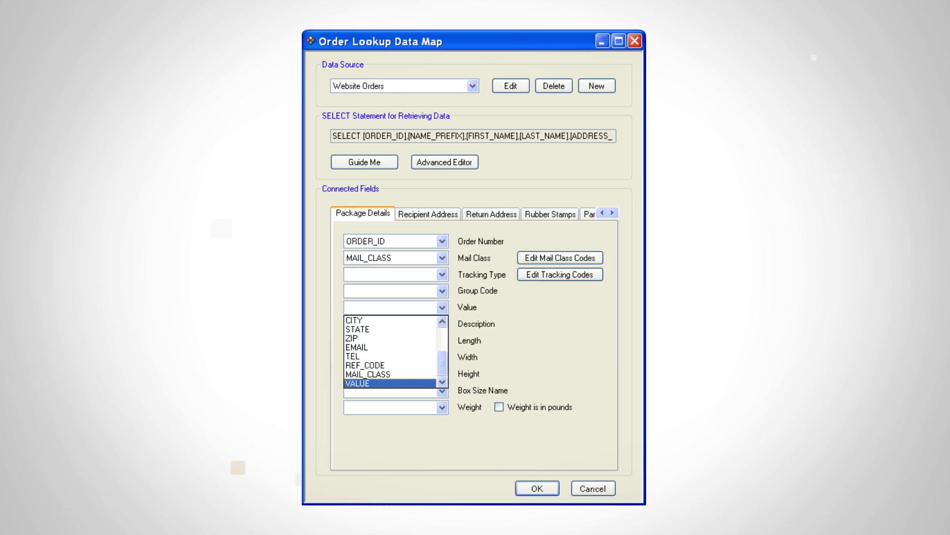